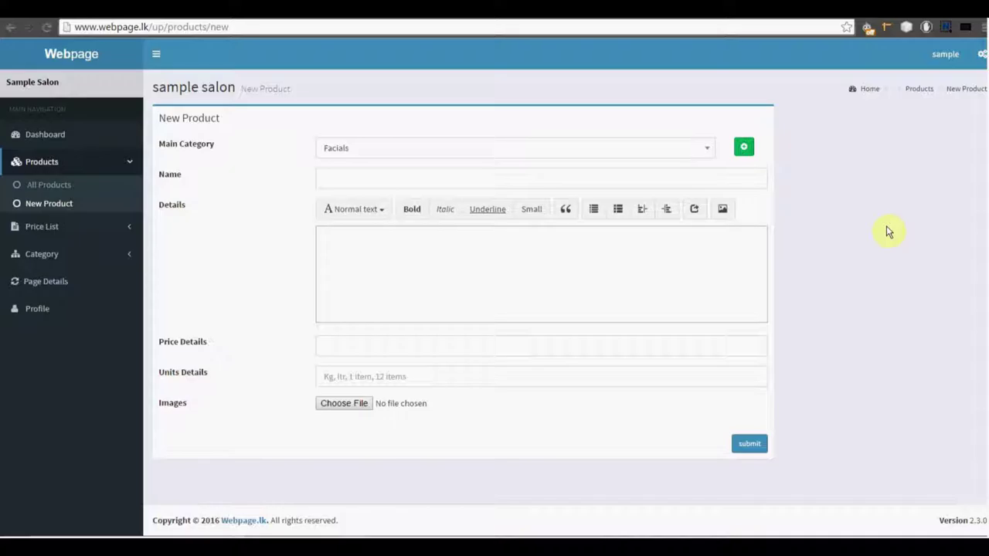
Step: Set the new product's main category to Hair Cuts and its name to "Men hair cut"
left_click(705, 151)
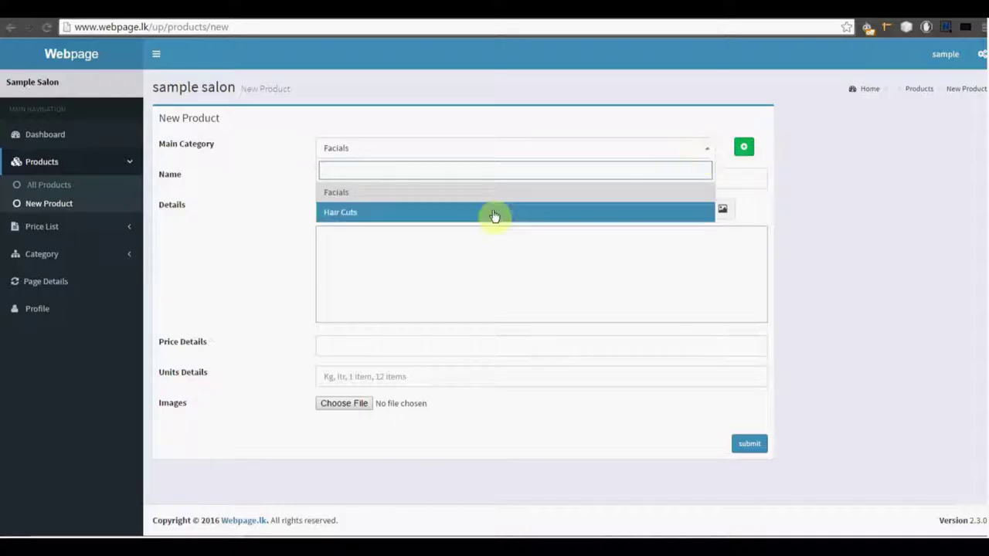
left_click(452, 214)
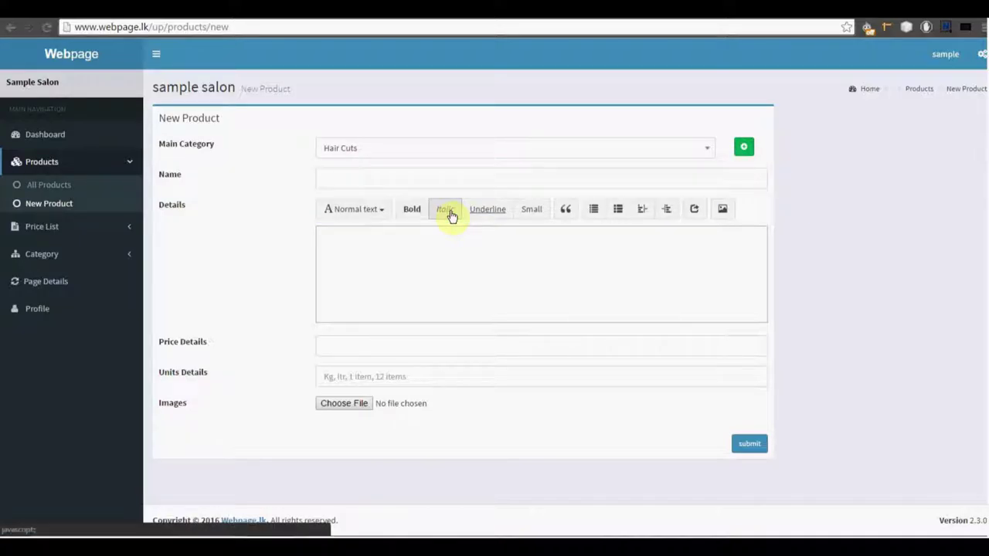
left_click(364, 182)
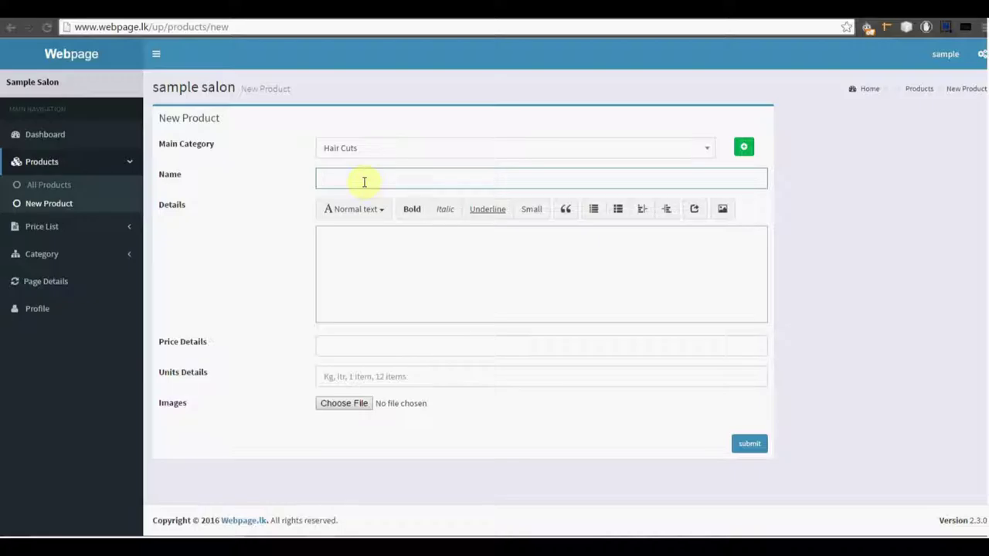
type("Men hair cut")
key("Tab")
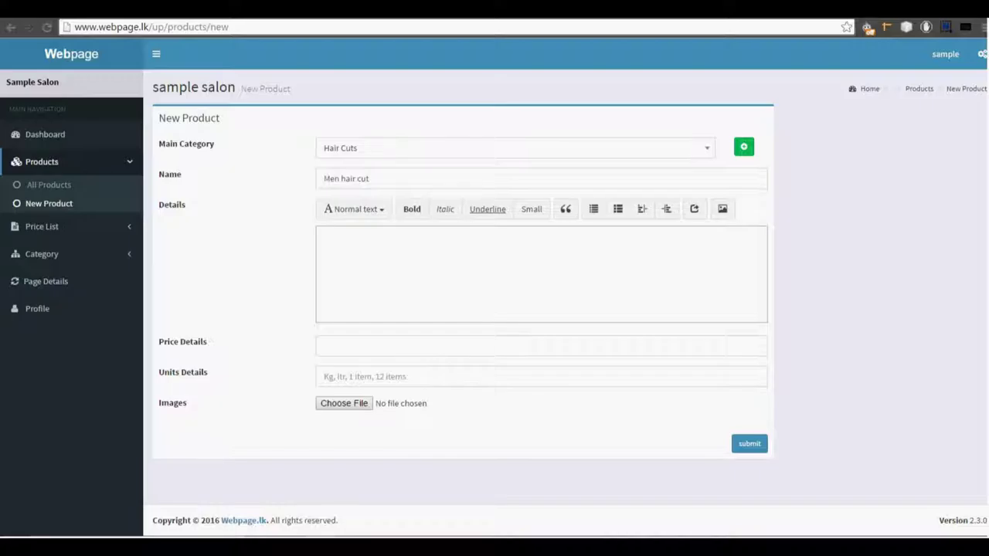
Step: Fill the product details with the sample paragraph about creating a public YouTube channel, entered twice in a row
left_click(362, 252)
type("To upload, comment, or make playlists, create a public YouTube channel. Currently this can't be done in the Android or iOS YouTube apps, but you can use the mobile site or a computer:")
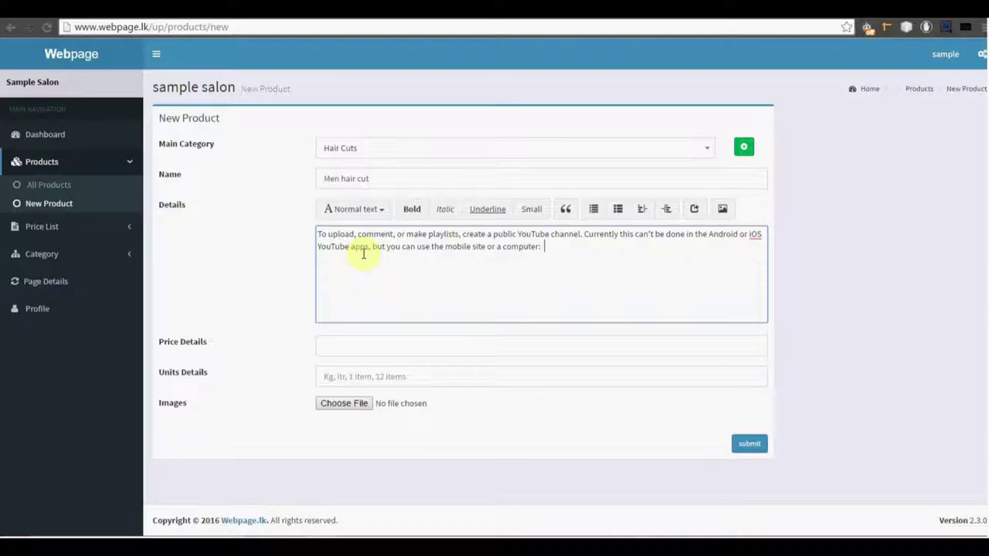
type("To upload, comment, or make playlists, create a public YouTube channel. Currently this can't be done in the Android or iOS YouTube apps, but you can use the mobile site or a computer:")
key("Return")
Step: Enter 500 LKR as the product's price details and leave the units details empty
left_click(381, 341)
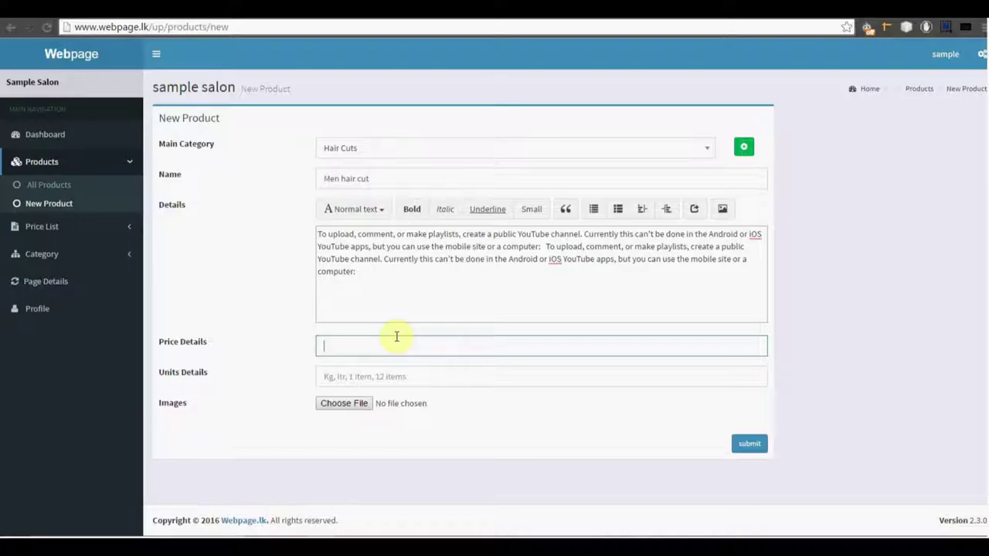
type("500")
key("Home")
type("LKR")
left_click(334, 376)
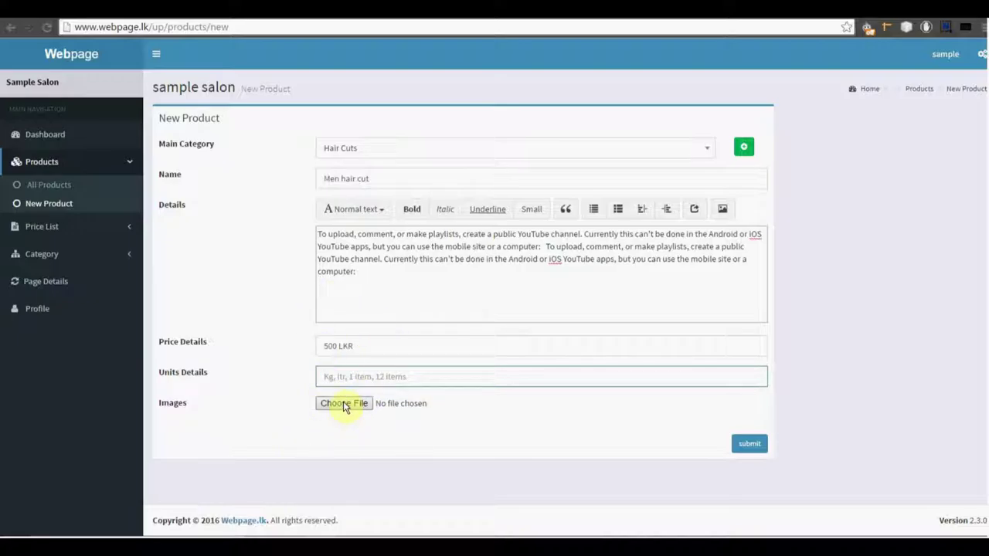
Step: Attach the haircut image 9-Questions…-cut-3.jpg from disk to the product and submit the new product
left_click(343, 403)
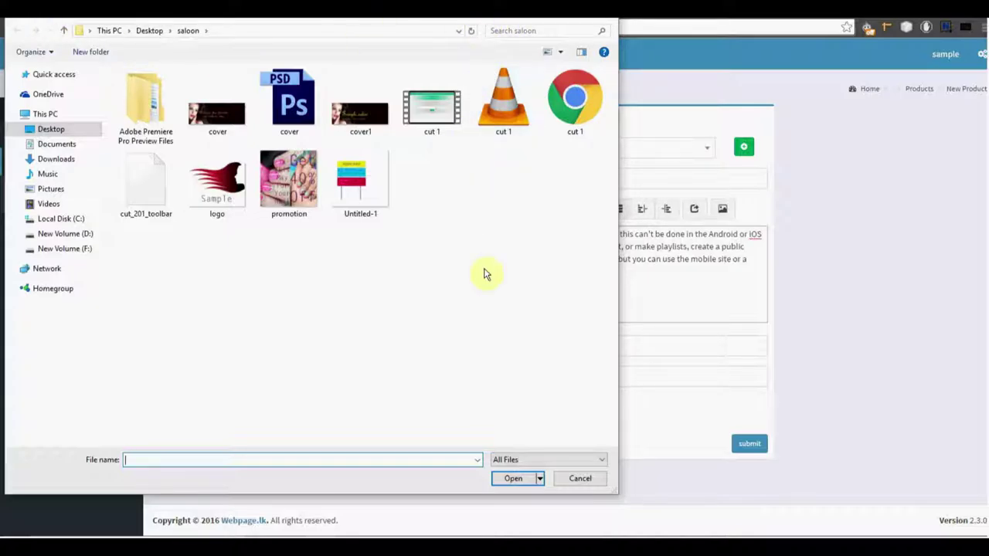
left_click_drag(550, 19, 549, 147)
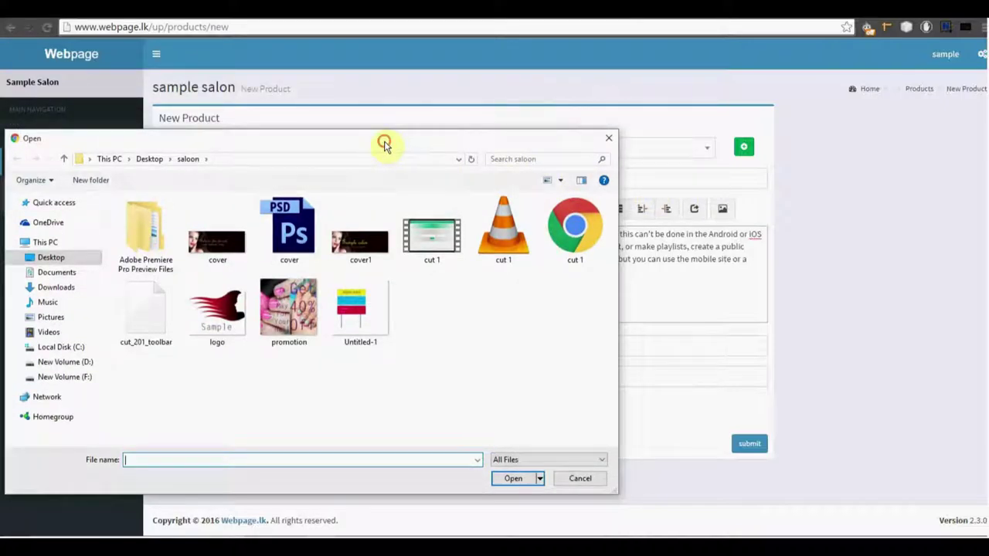
key("Escape")
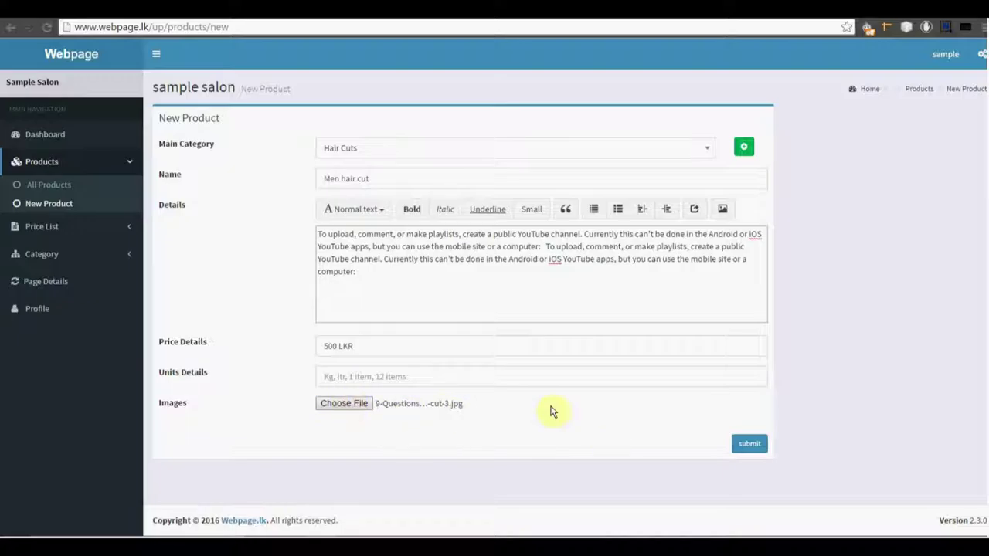
left_click(748, 443)
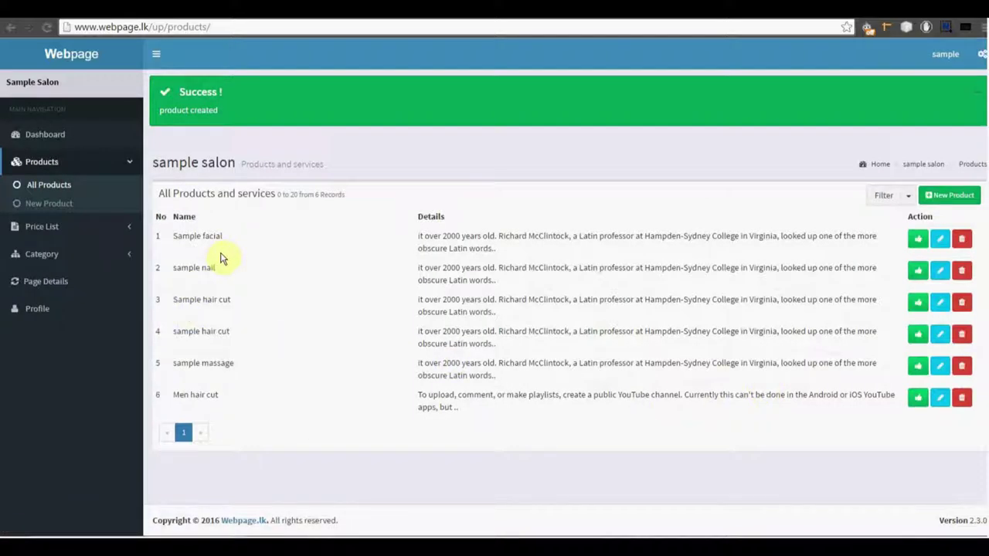
Step: Open the Men hair cut product for editing and check its details, image and the option for adding images
left_click(939, 398)
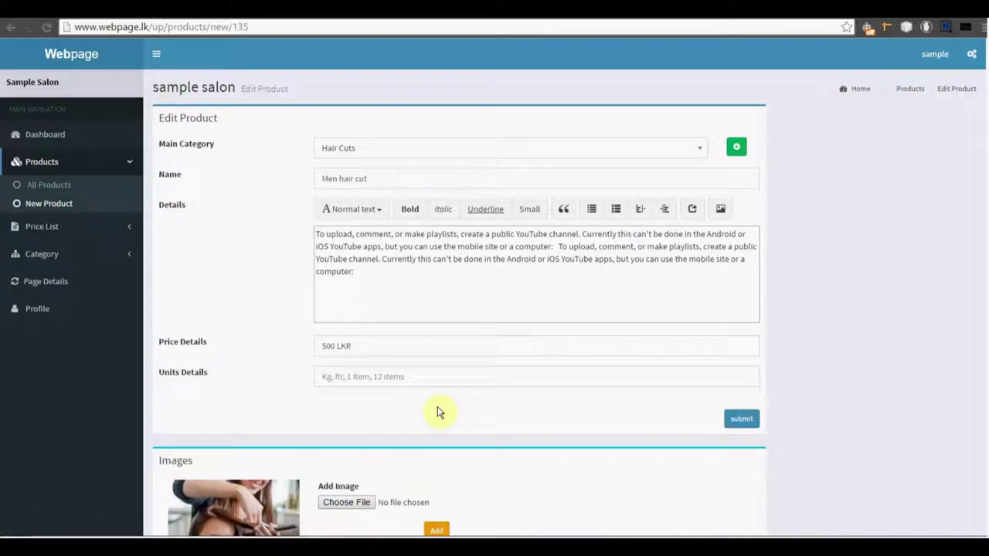
scroll(437, 407, "down", 3)
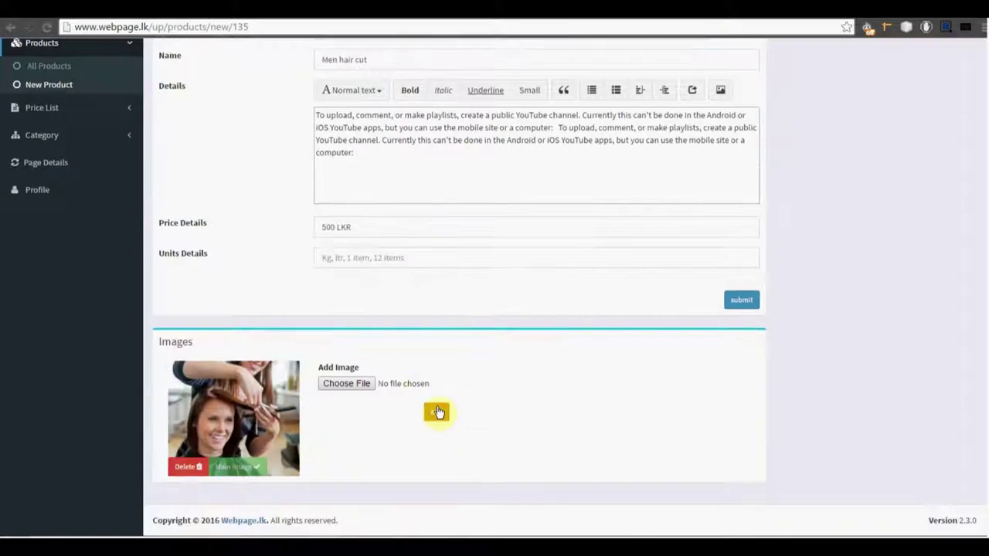
left_click(347, 385)
scroll(352, 441, "up", 2)
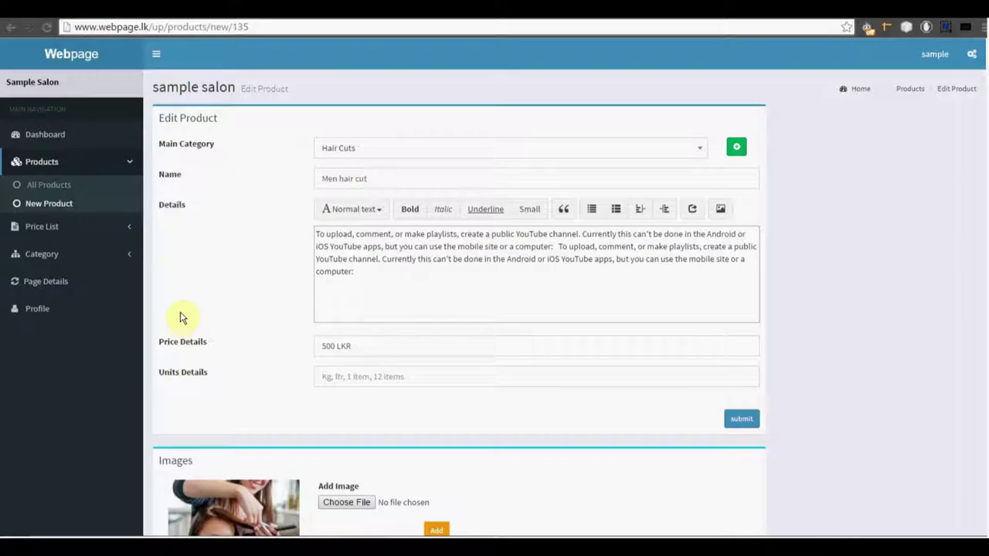
Step: In the full product list, mark Sample facial, sample nail and both sample hair cut products for the salon page's "We are Best in.." section
left_click(60, 186)
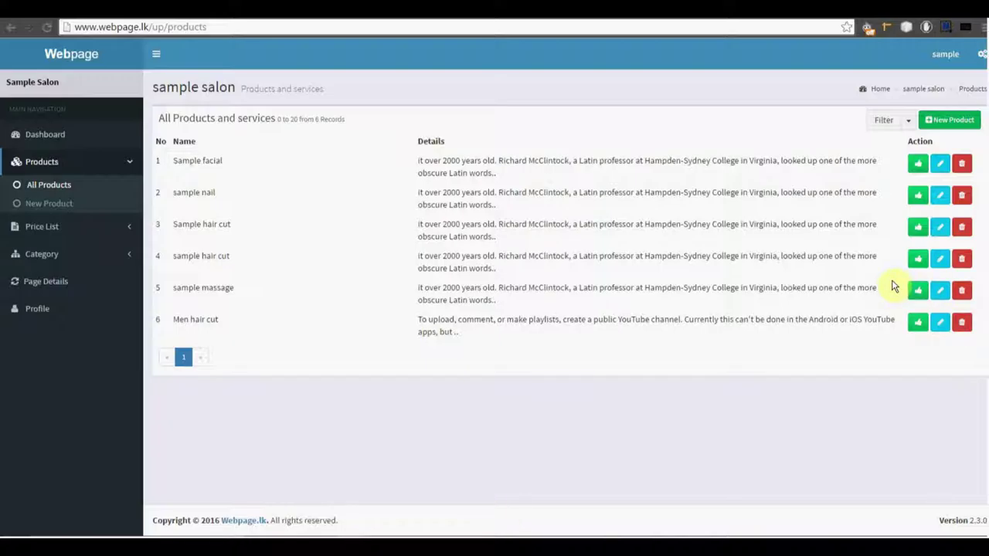
left_click(918, 163)
left_click(918, 195)
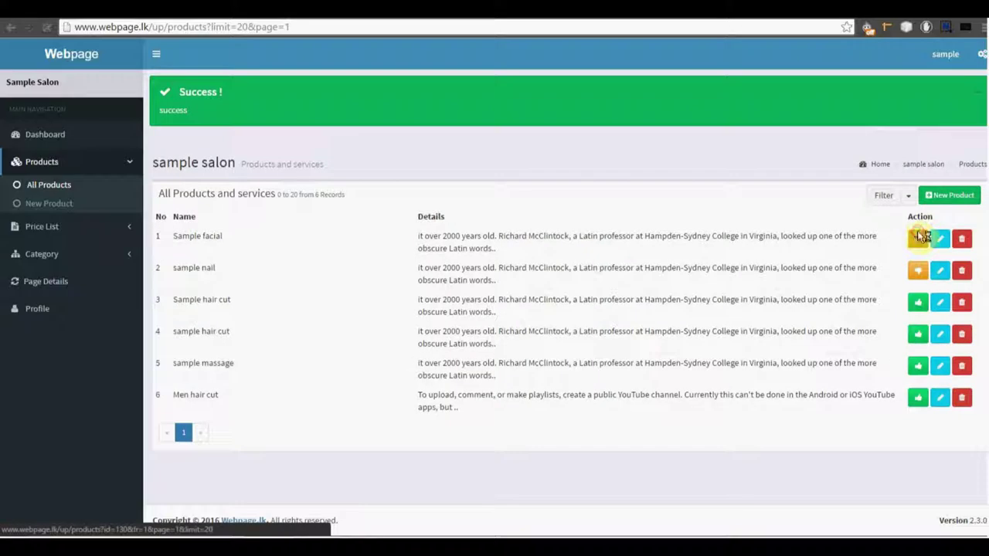
left_click(916, 303)
left_click(918, 333)
left_click(916, 369)
left_click(924, 241)
left_click(917, 302)
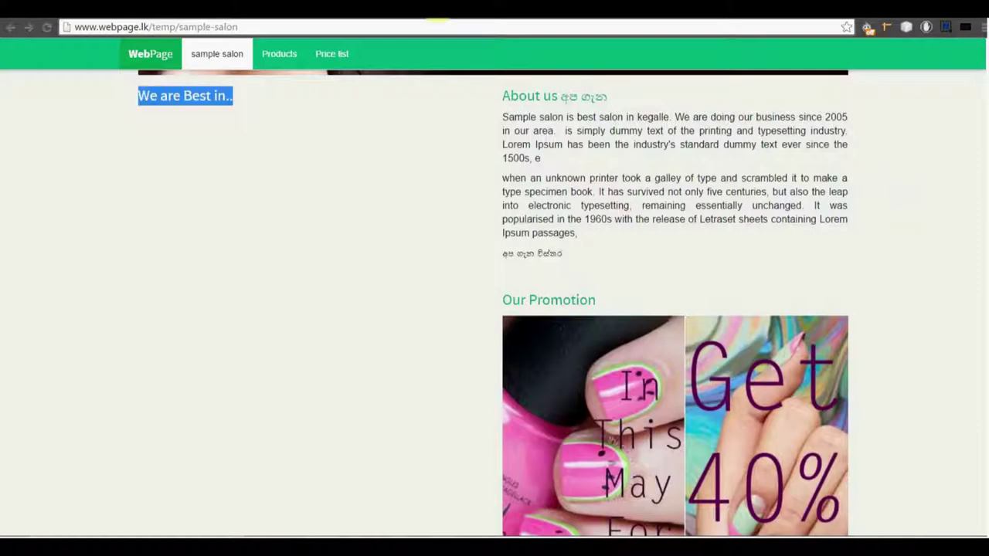
Step: Reload the public sample salon page and examine the products in its "We are Best in.." section
scroll(242, 307, "up", 3)
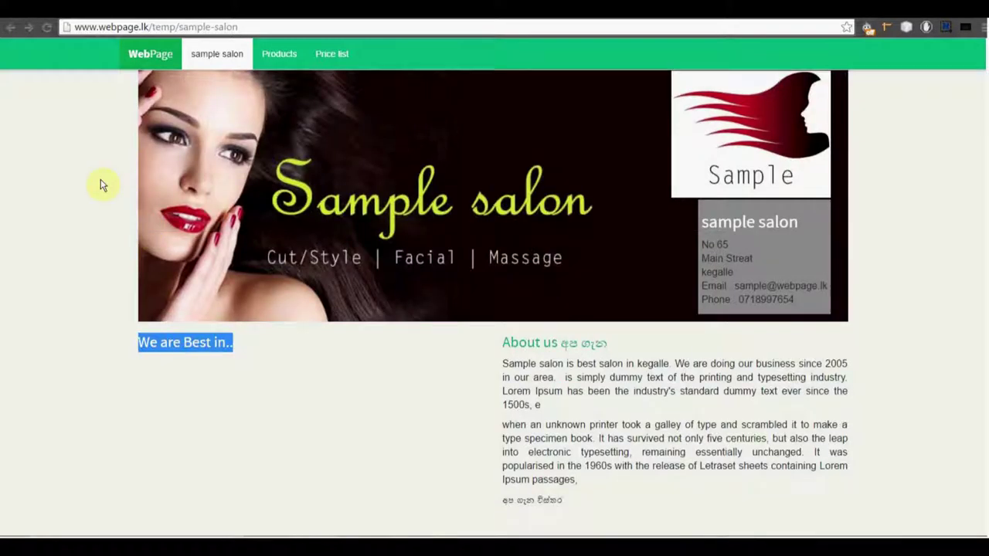
left_click(48, 27)
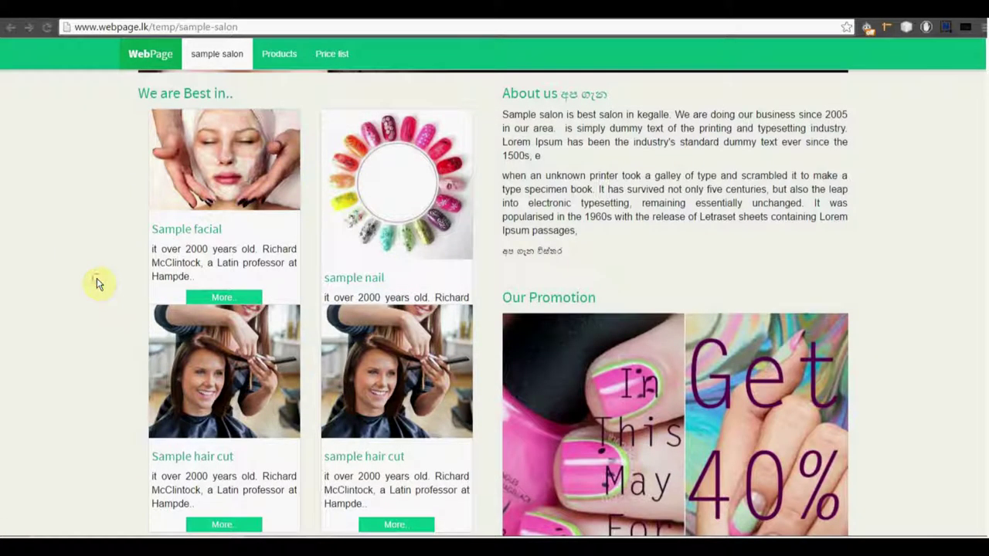
scroll(97, 283, "down", 4)
scroll(97, 284, "up", 2)
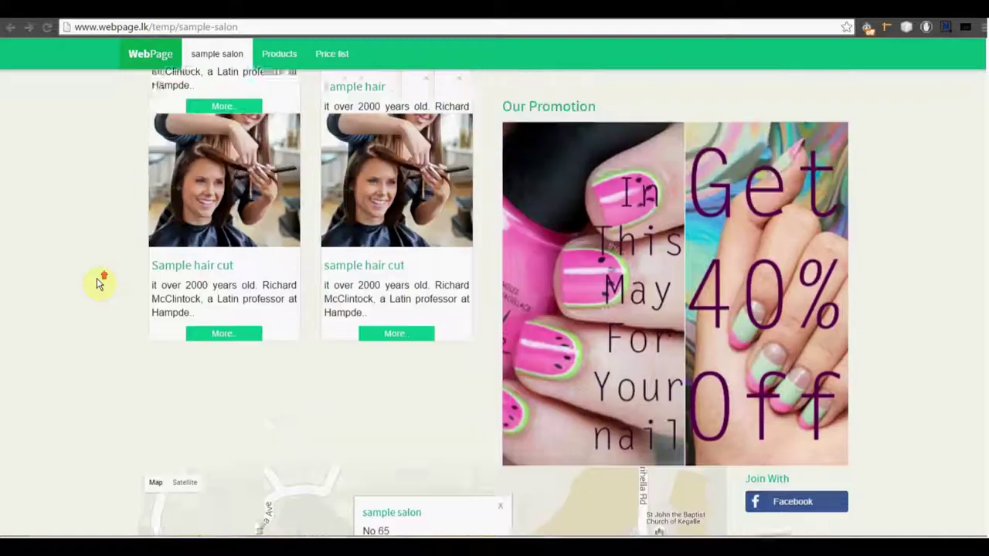
scroll(99, 282, "up", 3)
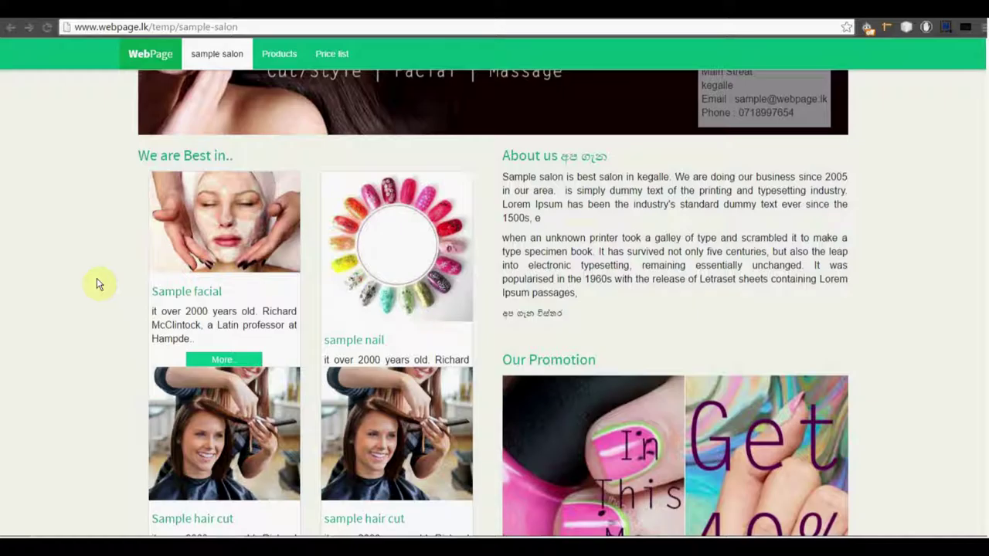
scroll(97, 283, "down", 3)
scroll(96, 284, "up", 3)
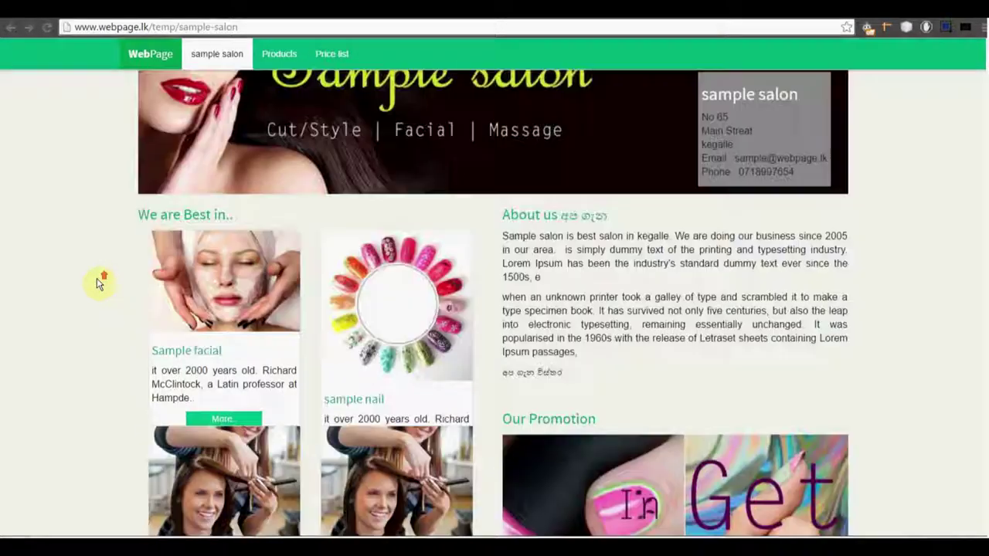
scroll(97, 284, "up", 2)
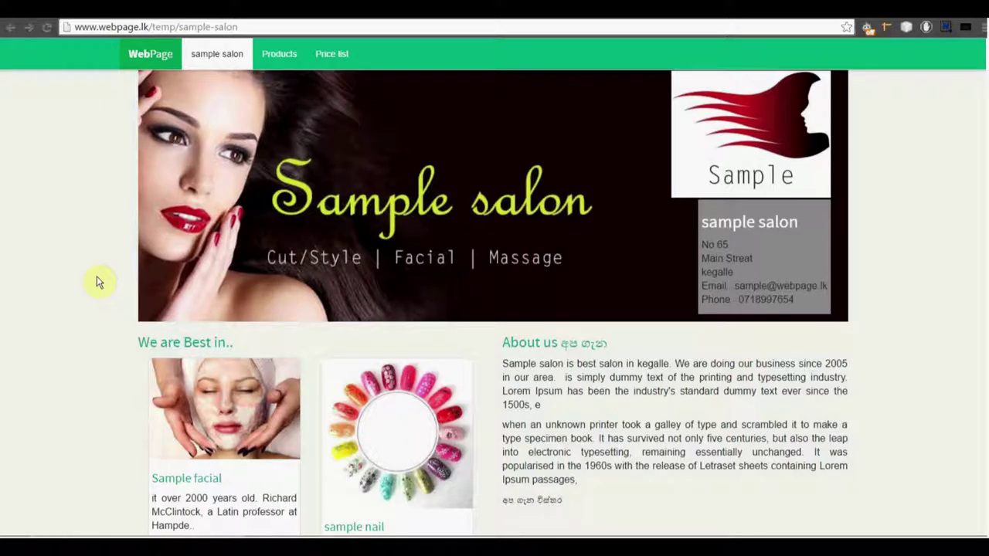